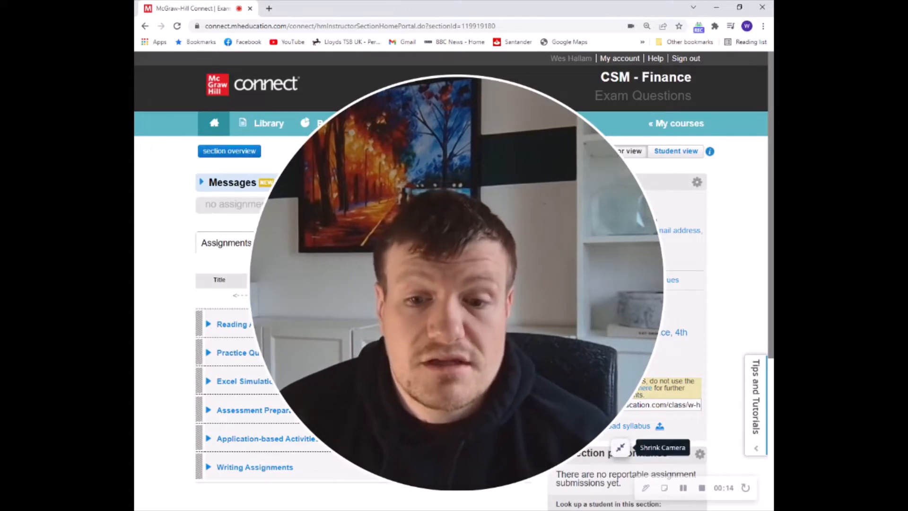
Start adding a new assignment based on the Question Bank.
{"action": "left_click", "coordinate": [620, 448]}
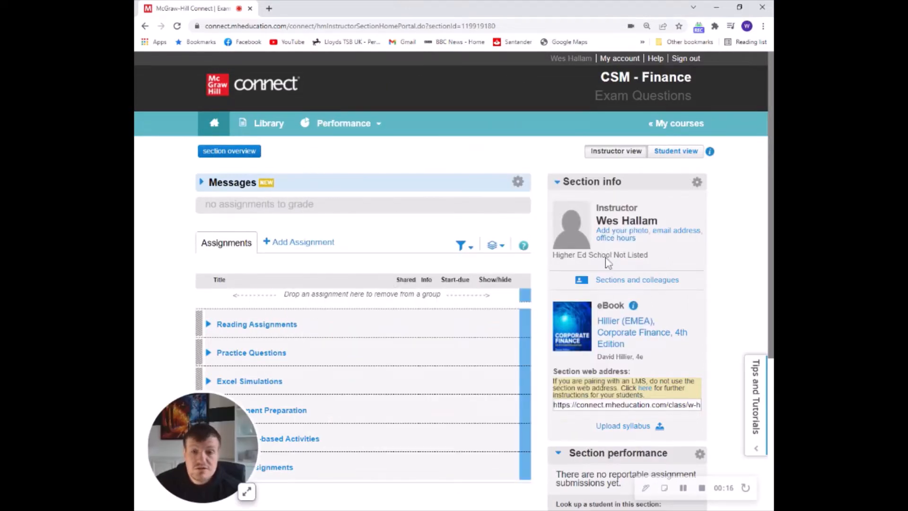
{"action": "scroll", "coordinate": [387, 330], "scroll_direction": "down", "scroll_amount": 1}
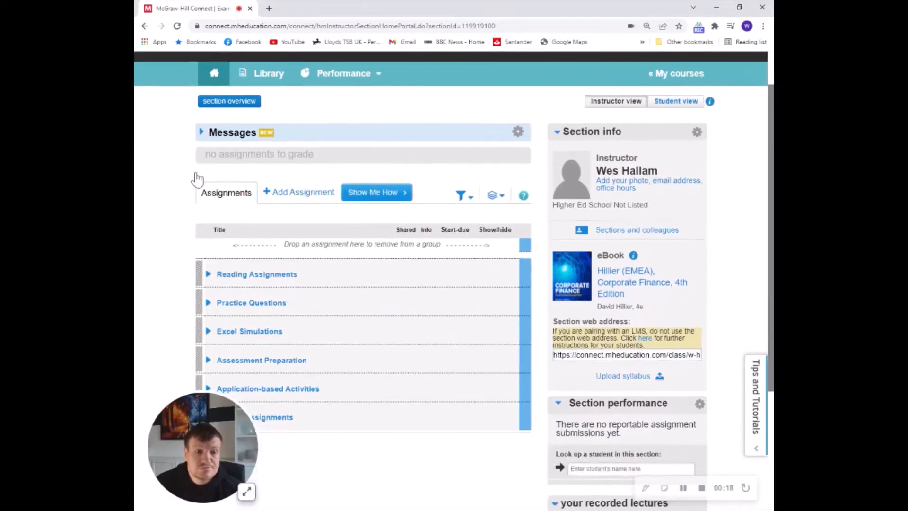
{"action": "left_click", "coordinate": [290, 191]}
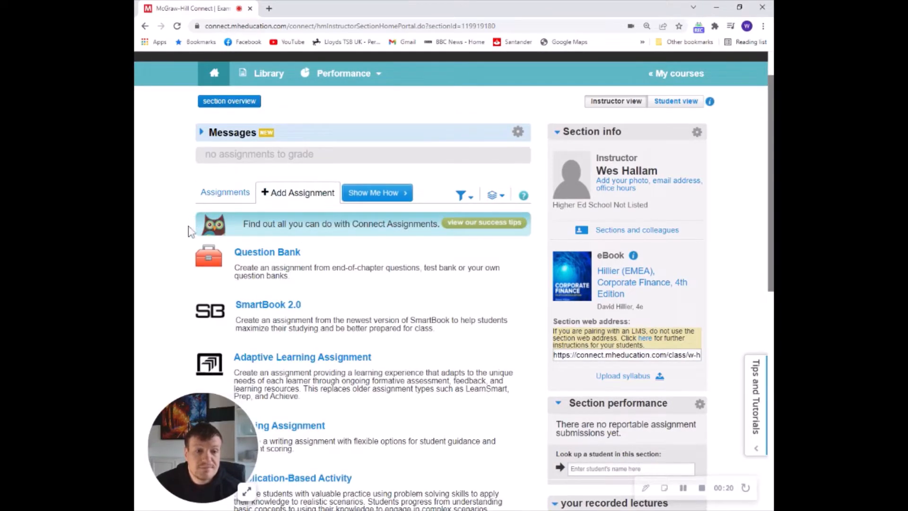
{"action": "mouse_move", "coordinate": [203, 258]}
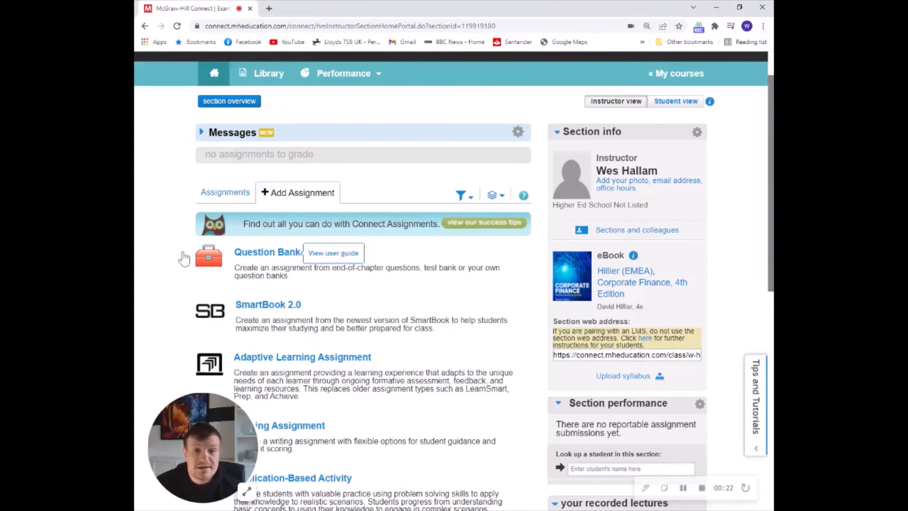
{"action": "left_click", "coordinate": [184, 258]}
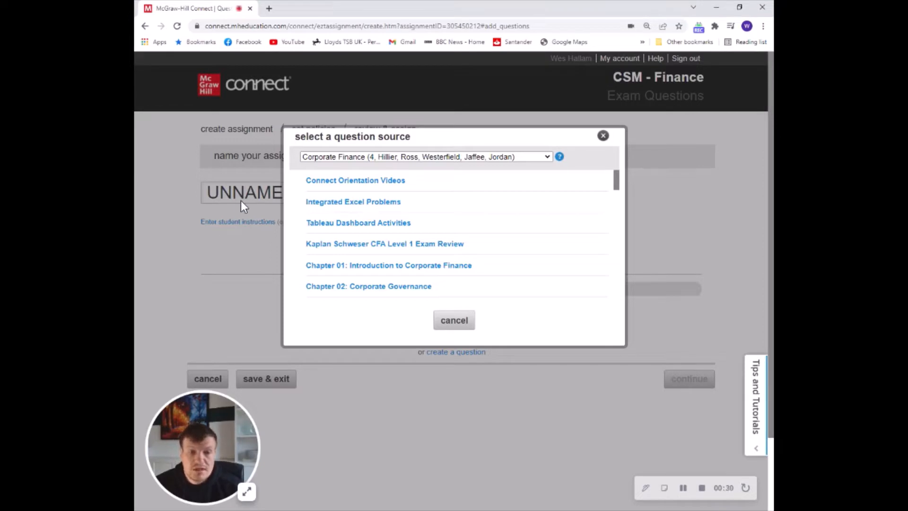
Choose the Chapter 03 Testbank from Chapter 03: Financial Statement Analysis as the question source.
{"action": "scroll", "coordinate": [428, 276], "scroll_direction": "down", "scroll_amount": 2}
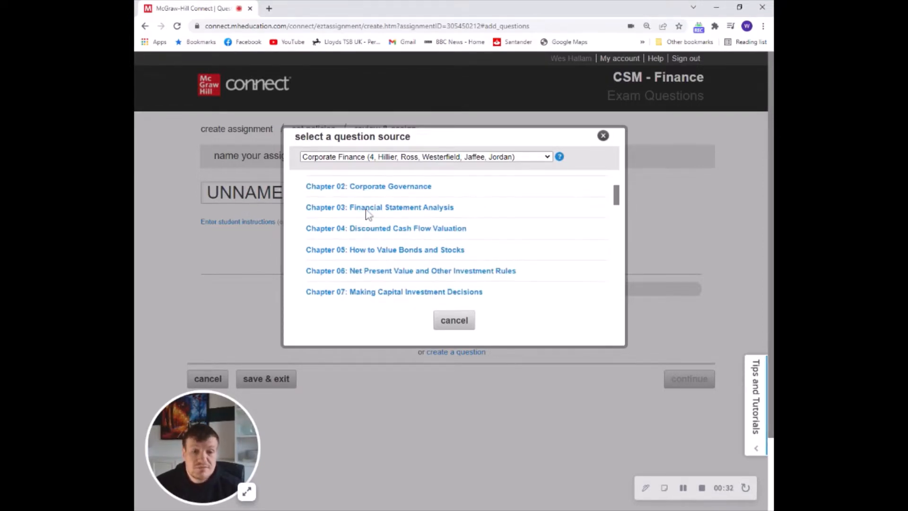
{"action": "scroll", "coordinate": [387, 263], "scroll_direction": "up", "scroll_amount": 2}
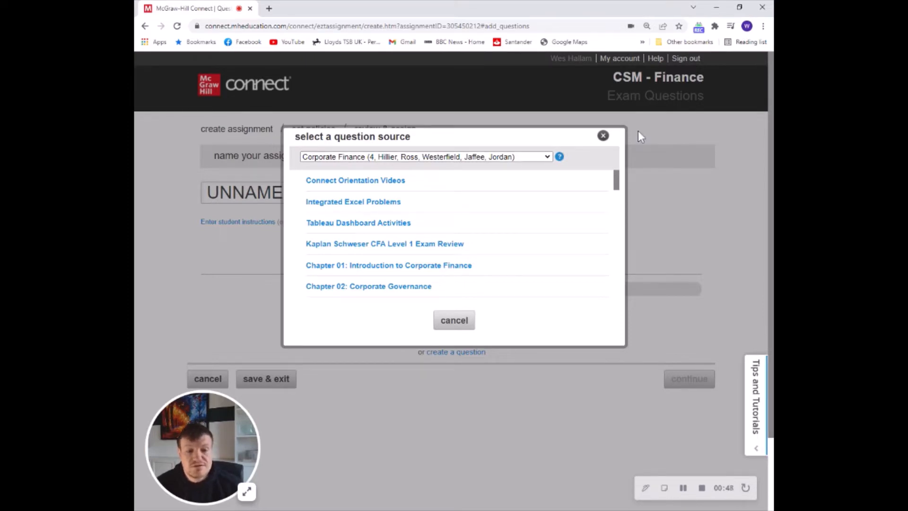
{"action": "scroll", "coordinate": [456, 263], "scroll_direction": "down", "scroll_amount": 1}
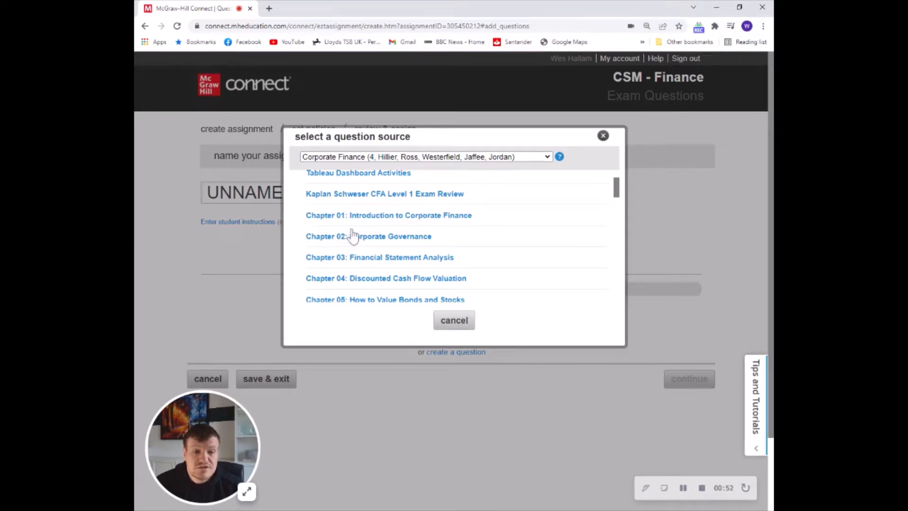
{"action": "left_click", "coordinate": [368, 262]}
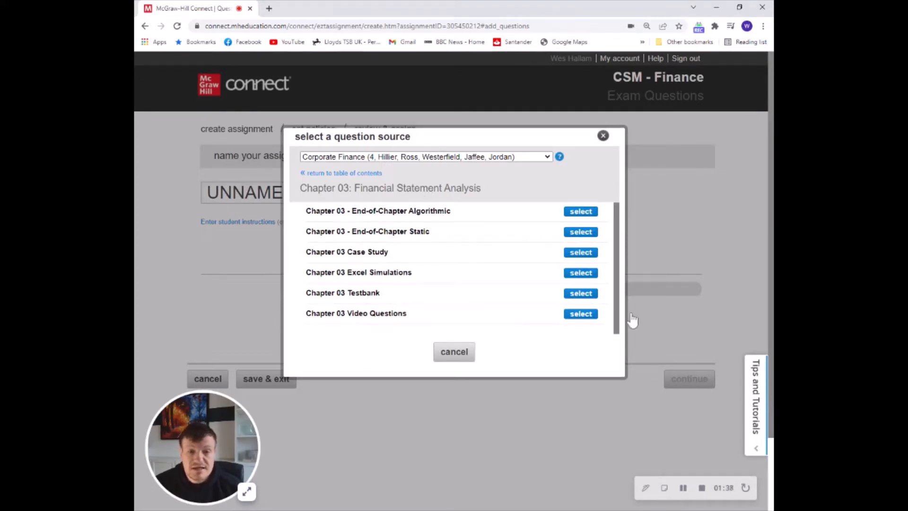
{"action": "left_click", "coordinate": [580, 293]}
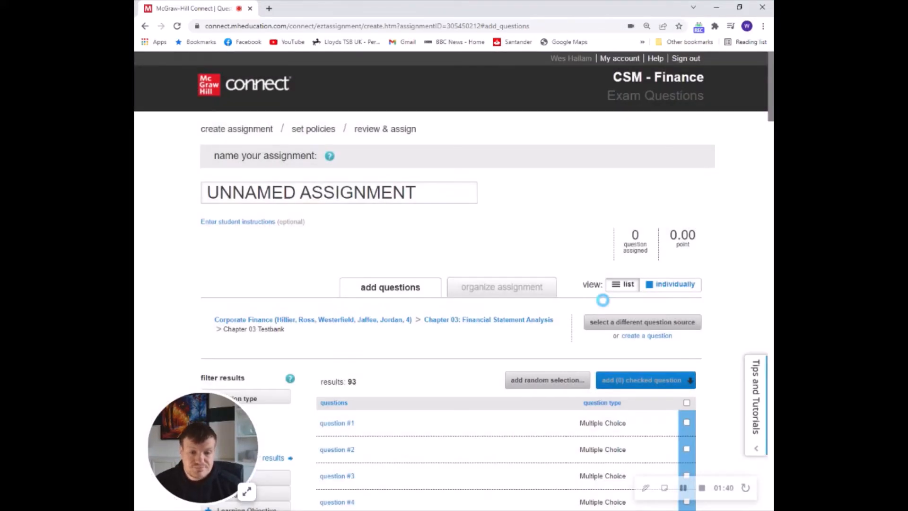
Preview question #1 of the testbank and add it to the assignment as an individual question.
{"action": "scroll", "coordinate": [591, 325], "scroll_direction": "down", "scroll_amount": 3}
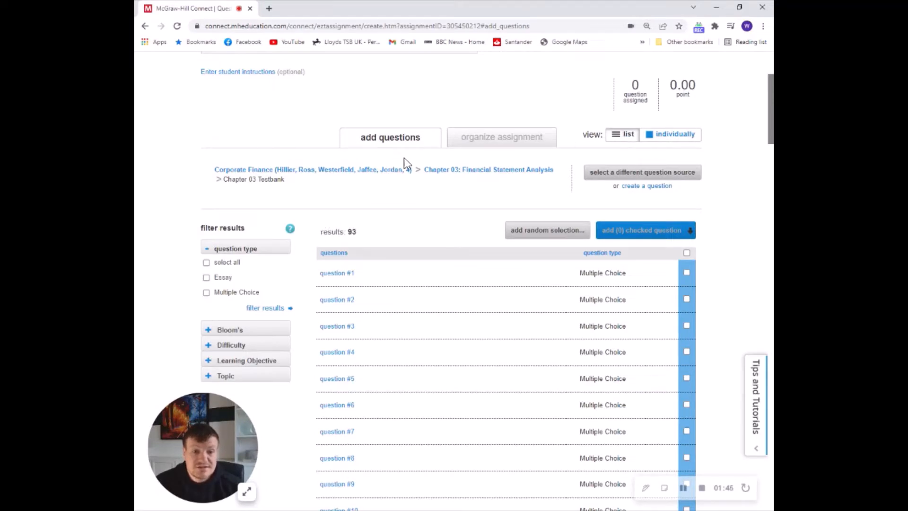
{"action": "scroll", "coordinate": [317, 188], "scroll_direction": "down", "scroll_amount": 1}
{"action": "left_click", "coordinate": [348, 223]}
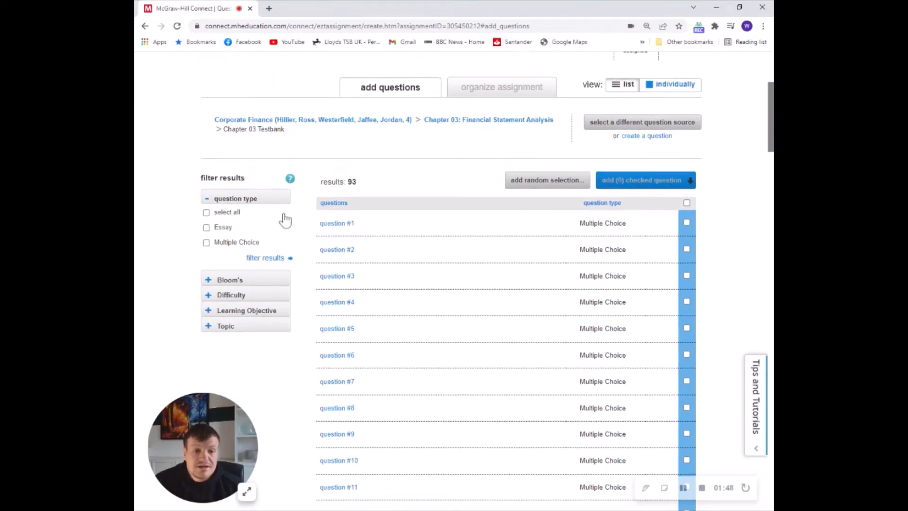
{"action": "scroll", "coordinate": [303, 228], "scroll_direction": "down", "scroll_amount": 3}
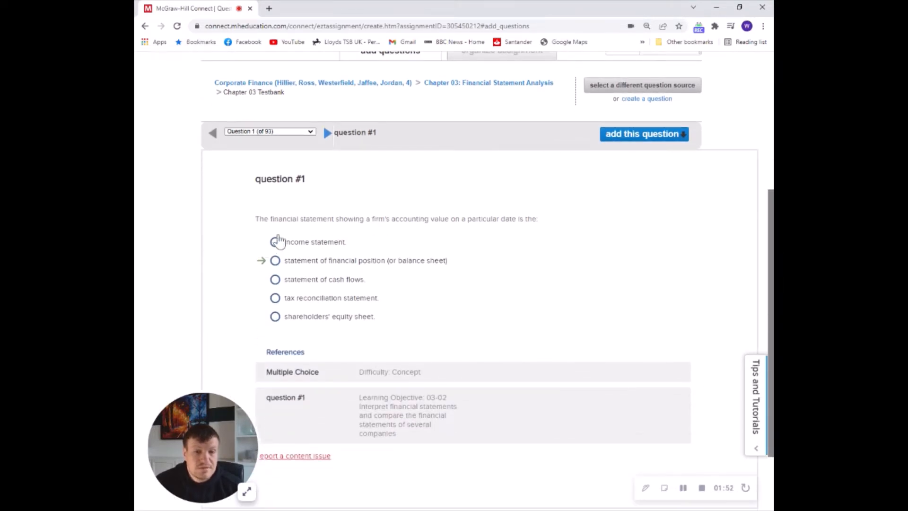
{"action": "left_click", "coordinate": [638, 127]}
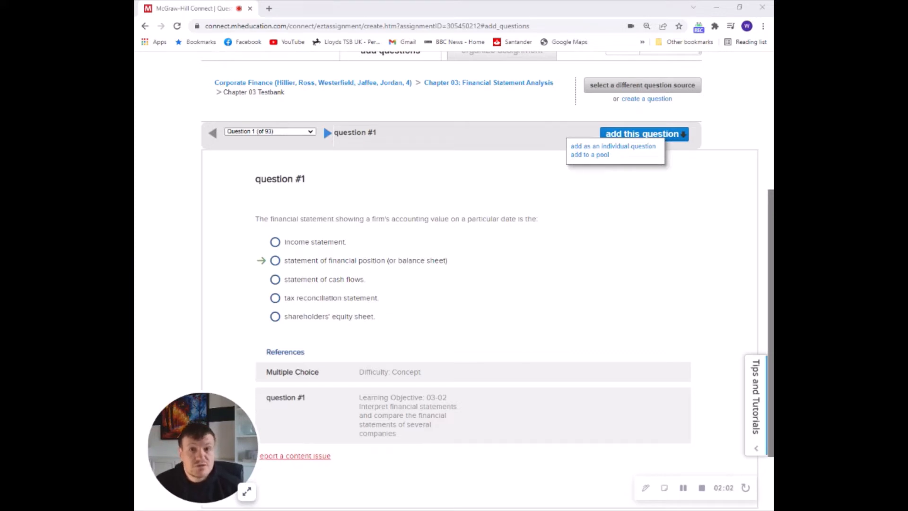
{"action": "left_click", "coordinate": [682, 99]}
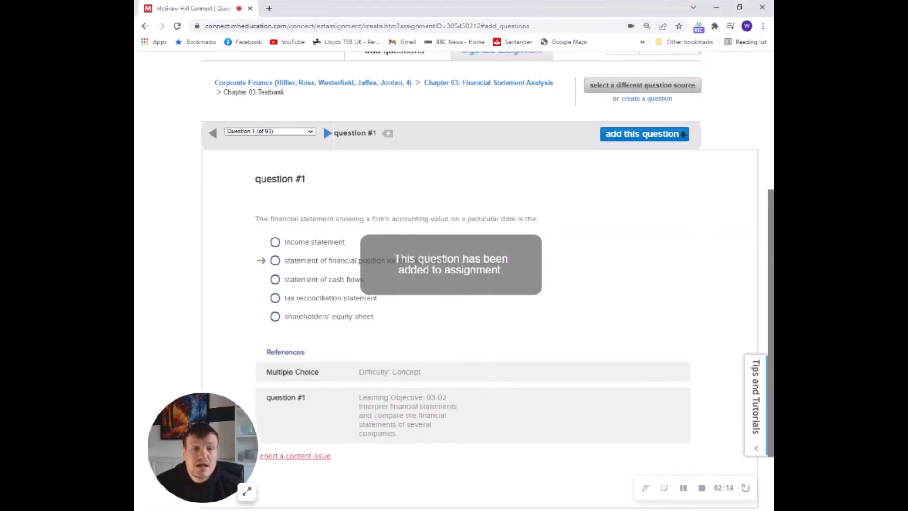
{"action": "scroll", "coordinate": [525, 174], "scroll_direction": "up", "scroll_amount": 3}
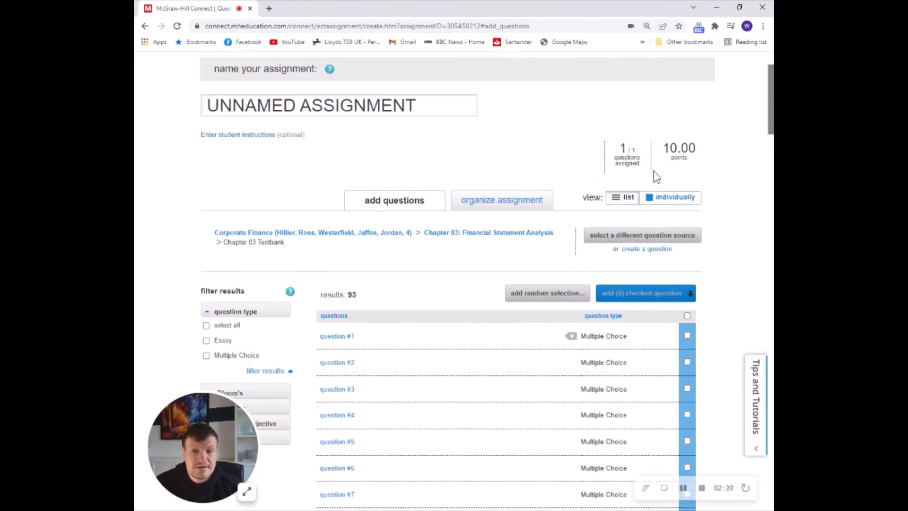
Filter the testbank results to Multiple Choice questions at the Bloom's levels Remember and Understand.
{"action": "scroll", "coordinate": [602, 215], "scroll_direction": "down", "scroll_amount": 3}
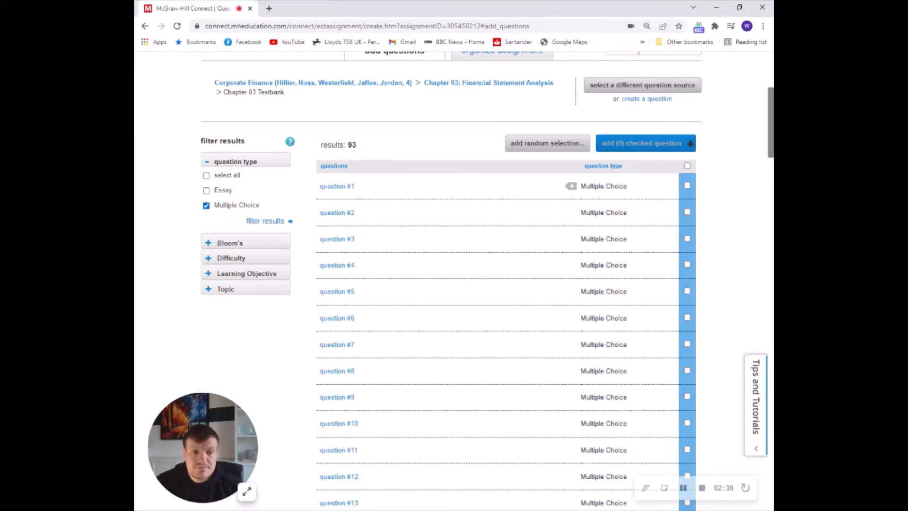
{"action": "left_click", "coordinate": [229, 243]}
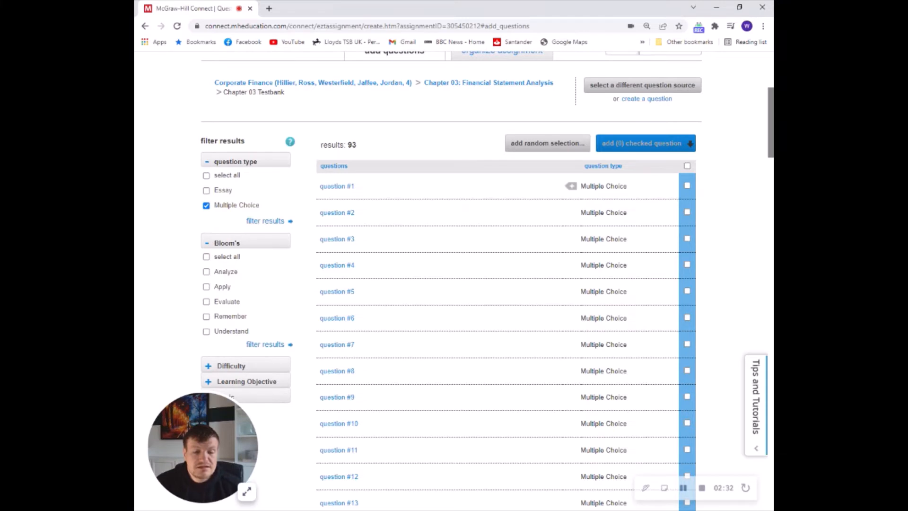
{"action": "scroll", "coordinate": [454, 283], "scroll_direction": "down", "scroll_amount": 1}
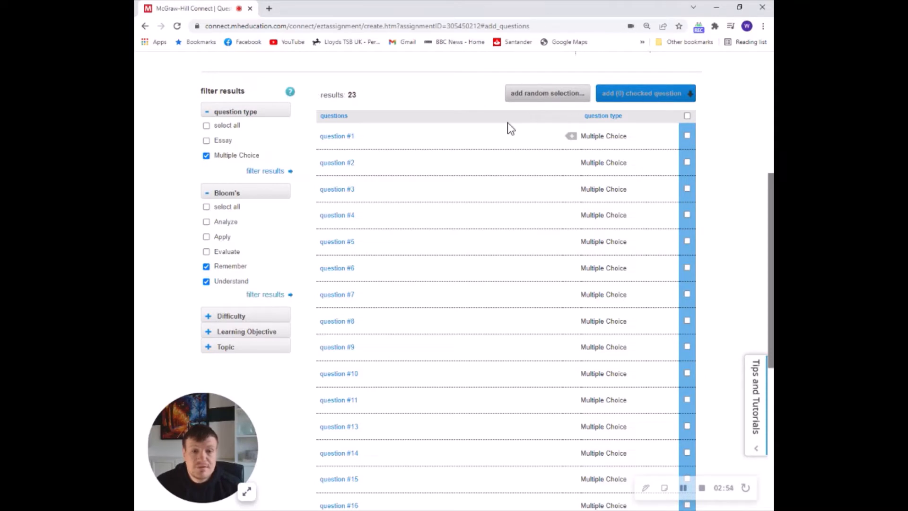
Add questions #2, #3 and #4 to the assignment as individual questions.
{"action": "left_click", "coordinate": [687, 163]}
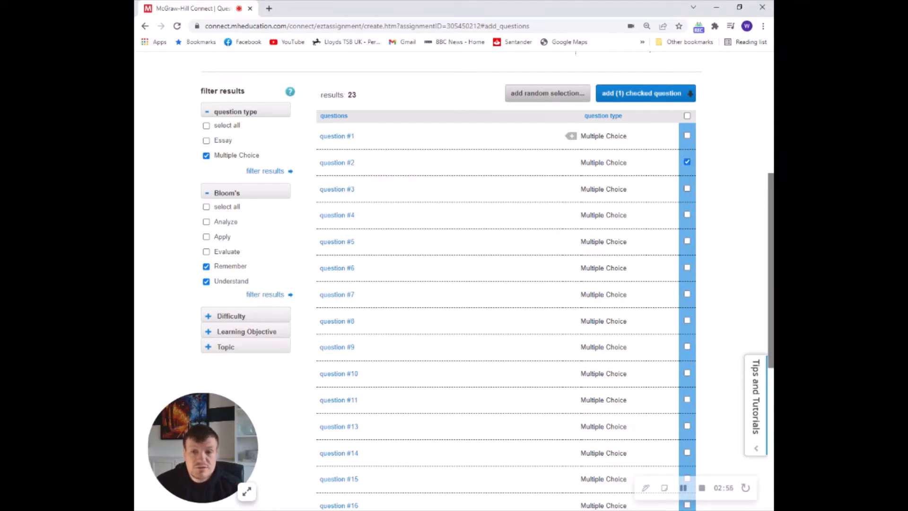
{"action": "left_click", "coordinate": [687, 188]}
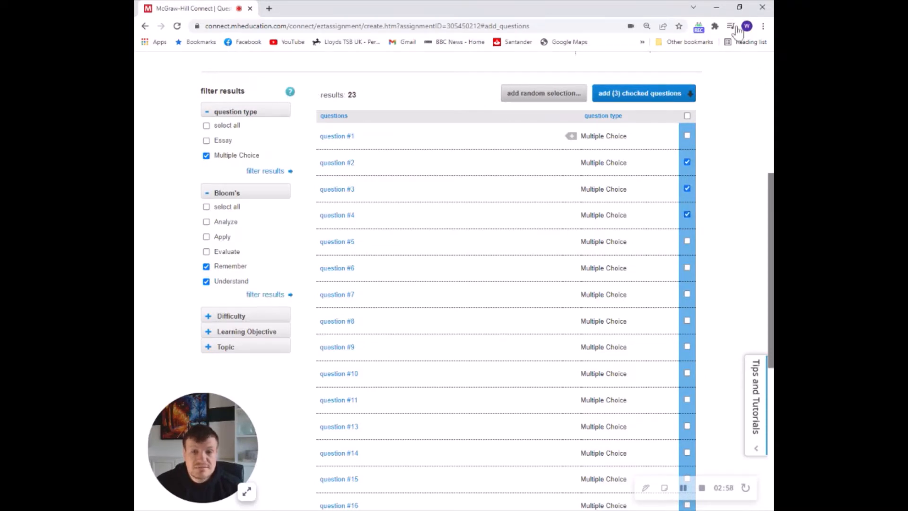
{"action": "left_click", "coordinate": [644, 93]}
{"action": "left_click", "coordinate": [640, 104]}
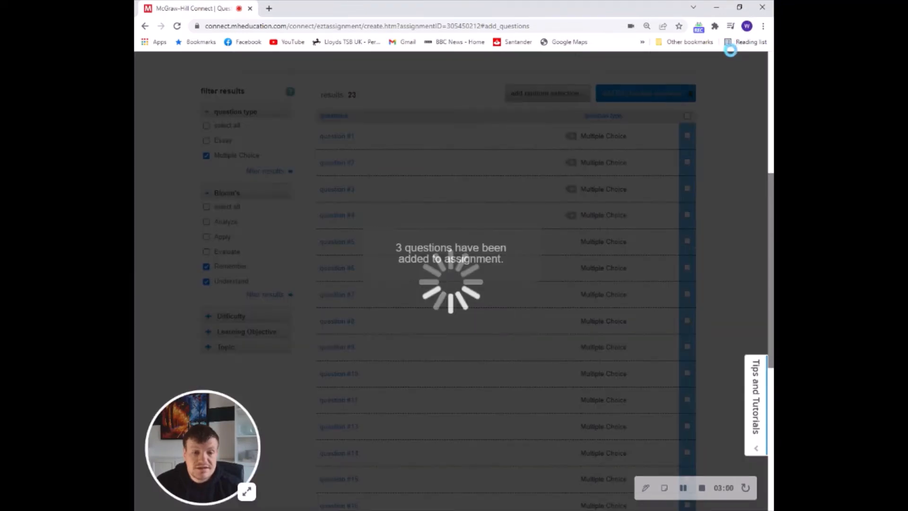
{"action": "scroll", "coordinate": [737, 232], "scroll_direction": "up", "scroll_amount": 3}
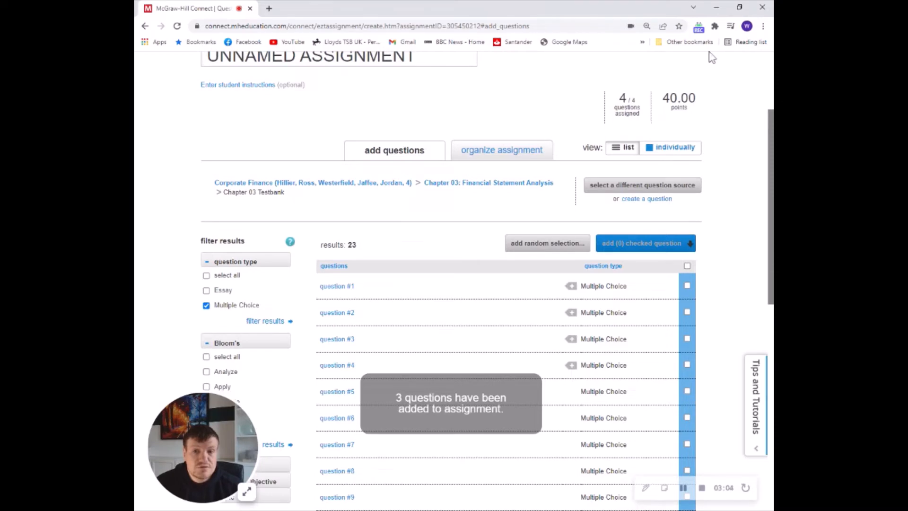
Select questions #5 to #9 and start adding them to a new question pool.
{"action": "scroll", "coordinate": [686, 92], "scroll_direction": "down", "scroll_amount": 3}
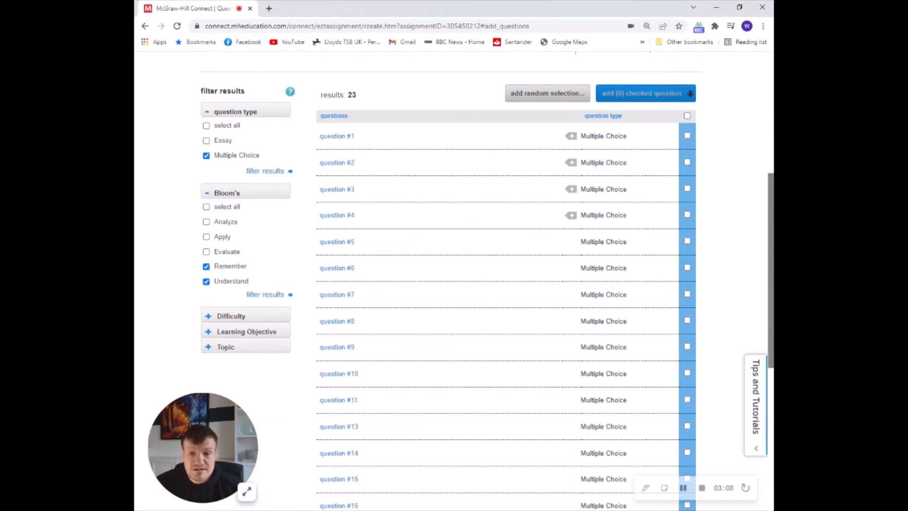
{"action": "left_click", "coordinate": [687, 242]}
{"action": "left_click", "coordinate": [687, 267]}
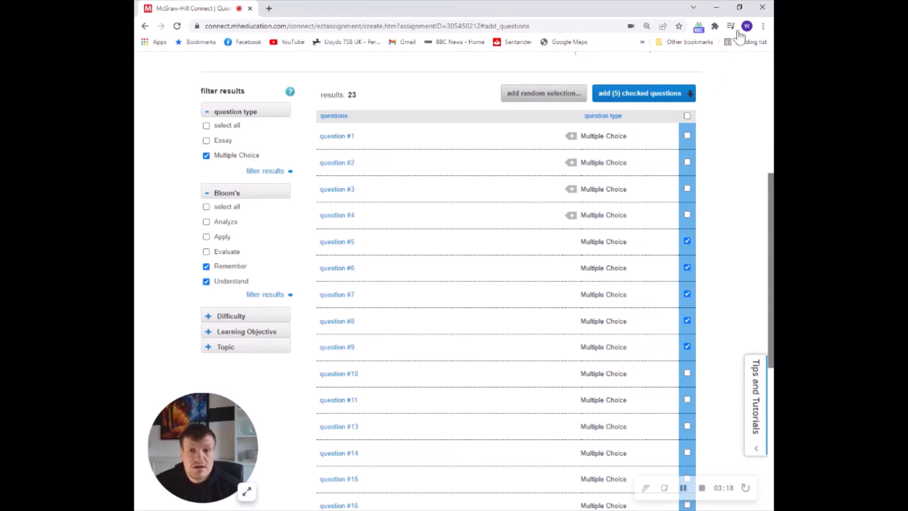
{"action": "left_click", "coordinate": [643, 93]}
{"action": "left_click", "coordinate": [619, 114]}
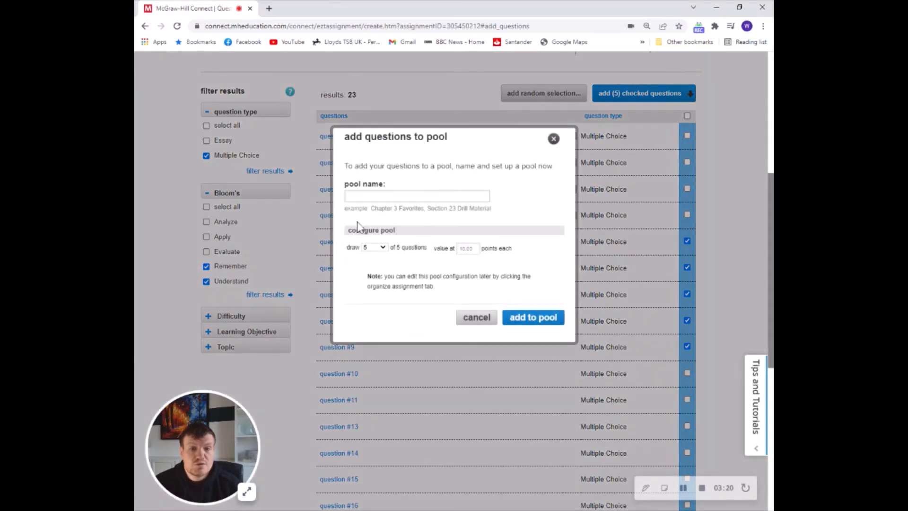
Name the pool "Ch3 TB", set it to draw 1 of the 5 questions, and add the questions to it.
{"action": "left_click", "coordinate": [417, 196]}
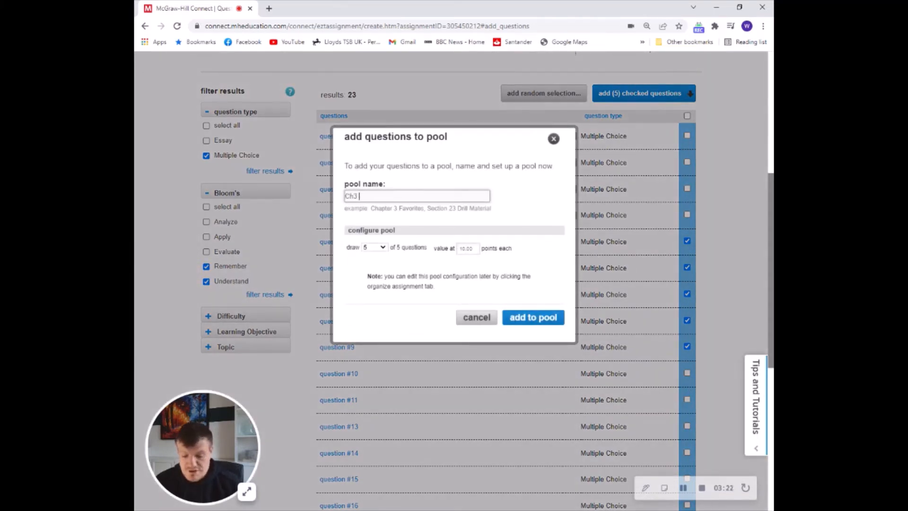
{"action": "left_click", "coordinate": [355, 245]}
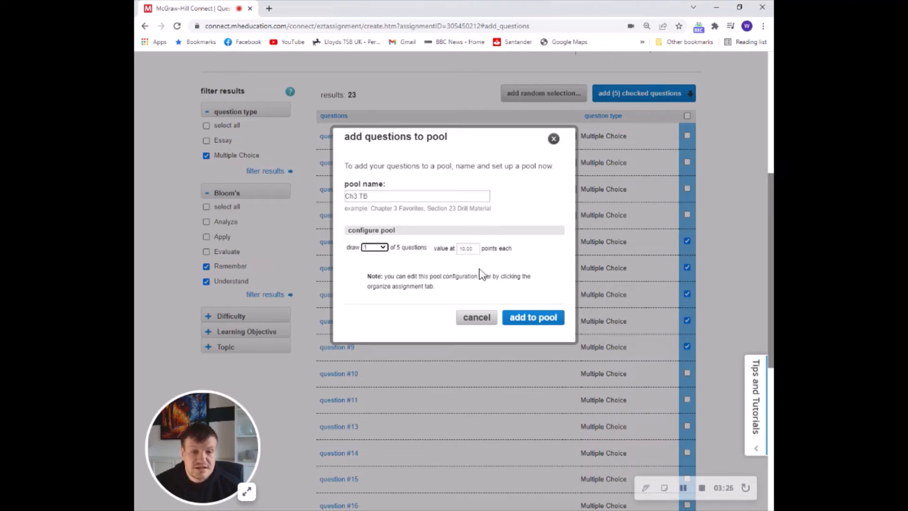
{"action": "left_click", "coordinate": [533, 317]}
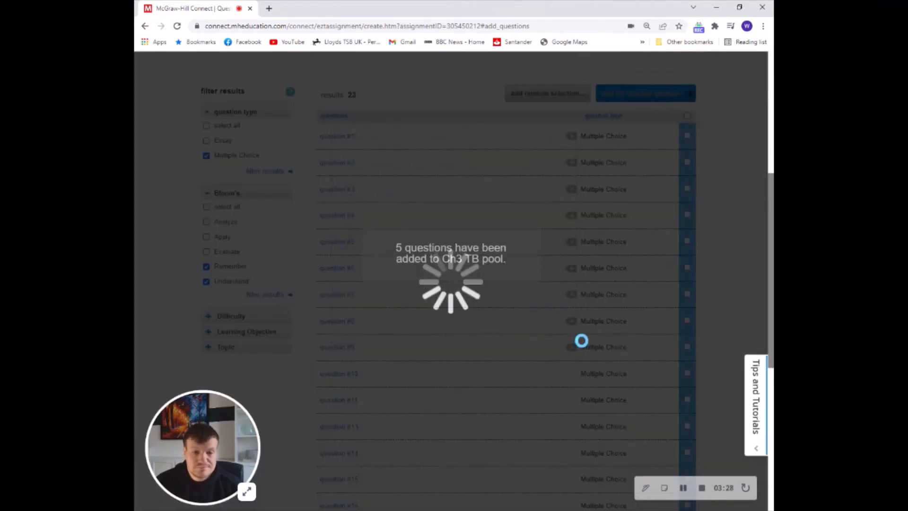
{"action": "scroll", "coordinate": [587, 347], "scroll_direction": "up", "scroll_amount": 3}
{"action": "scroll", "coordinate": [594, 350], "scroll_direction": "up", "scroll_amount": 2}
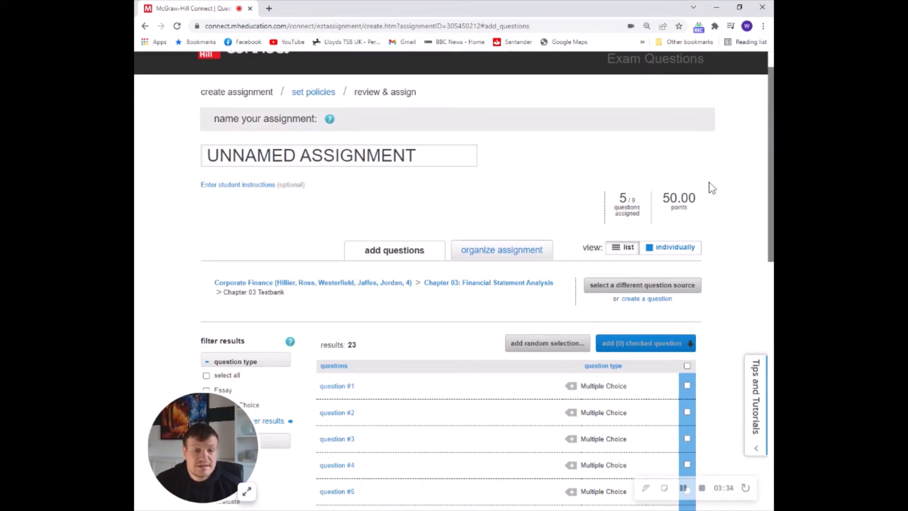
Change the question source to Chapter 03 Video Questions.
{"action": "scroll", "coordinate": [721, 271], "scroll_direction": "down", "scroll_amount": 3}
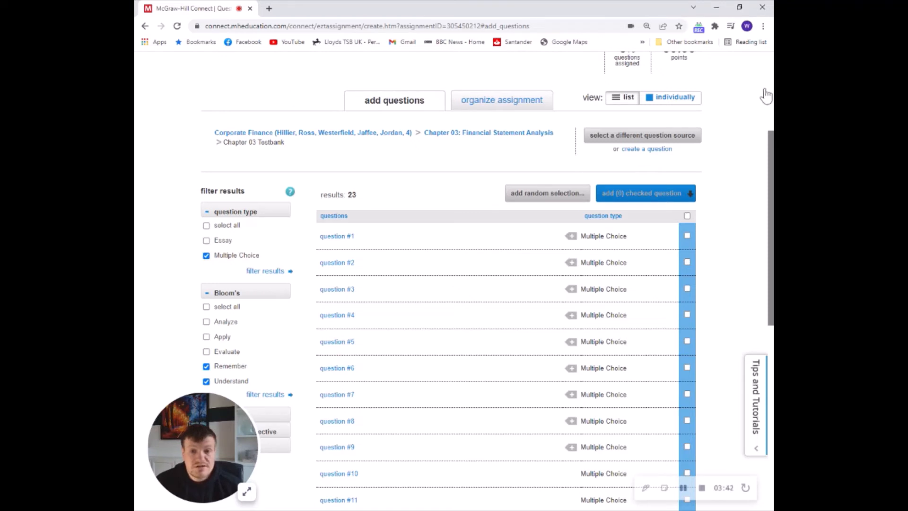
{"action": "left_click", "coordinate": [642, 135]}
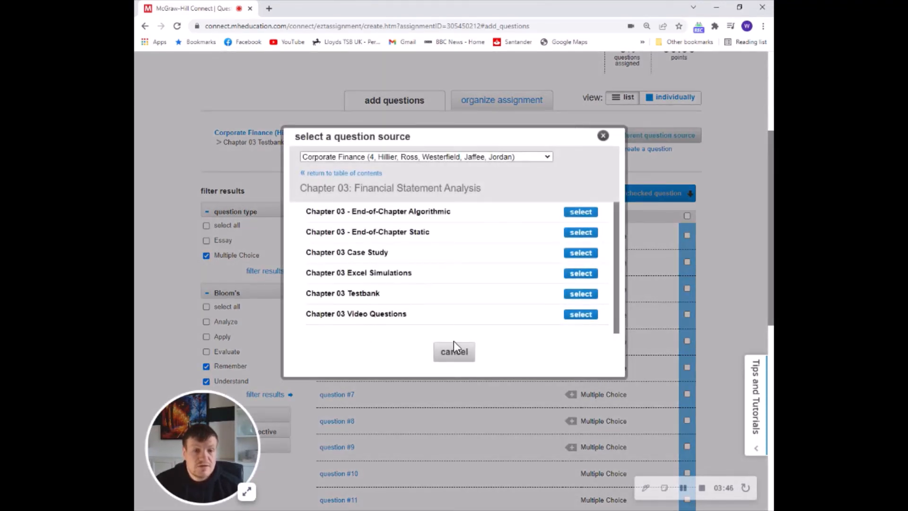
{"action": "left_click", "coordinate": [340, 173]}
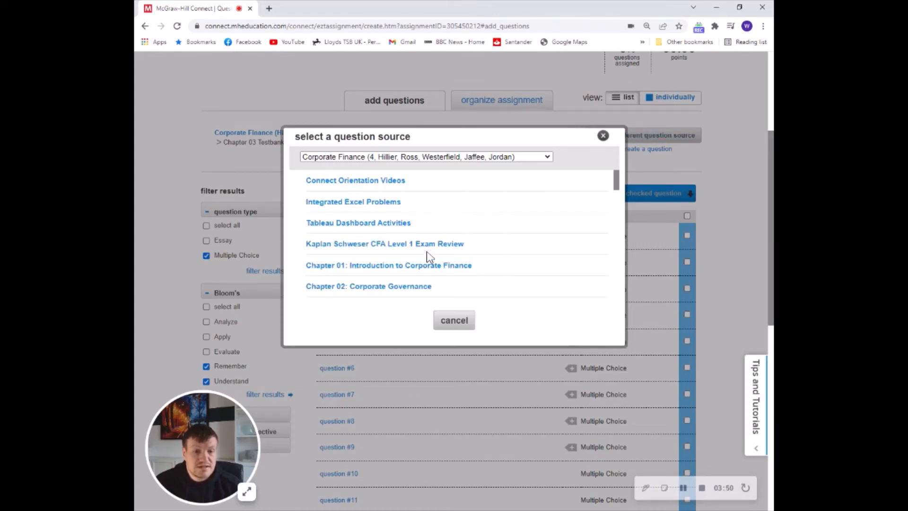
{"action": "scroll", "coordinate": [326, 293], "scroll_direction": "down", "scroll_amount": 1}
{"action": "left_click", "coordinate": [314, 259]}
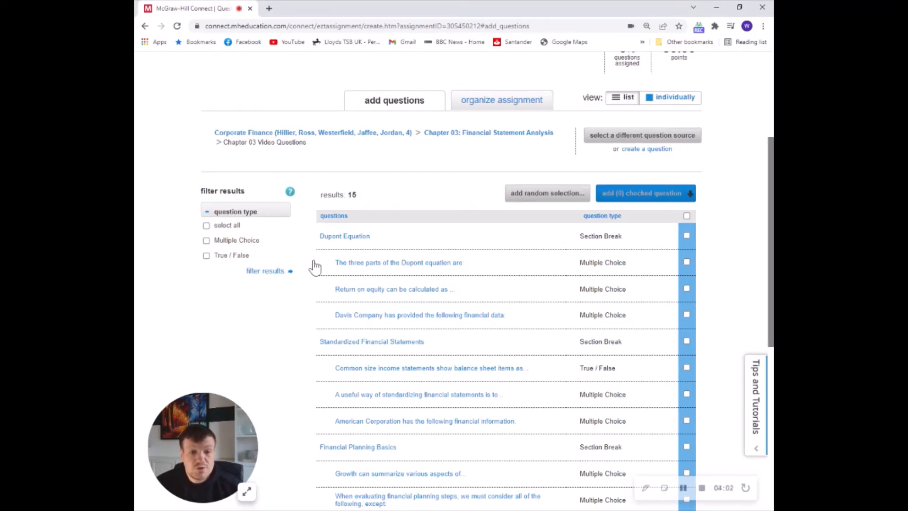
Select the Dupont Equation section together with its questions in the Chapter 03 Video Questions list.
{"action": "left_click", "coordinate": [686, 235]}
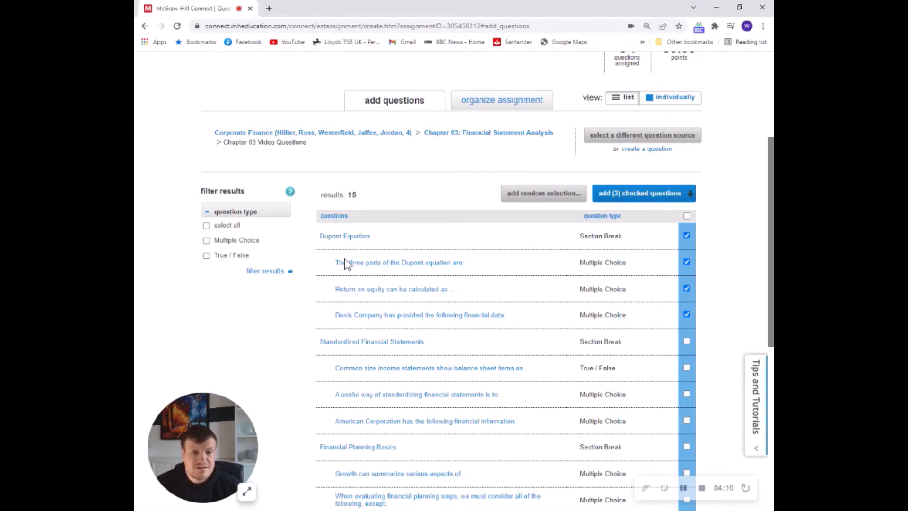
Name the assignment "Practice questions".
{"action": "scroll", "coordinate": [586, 342], "scroll_direction": "up", "scroll_amount": 3}
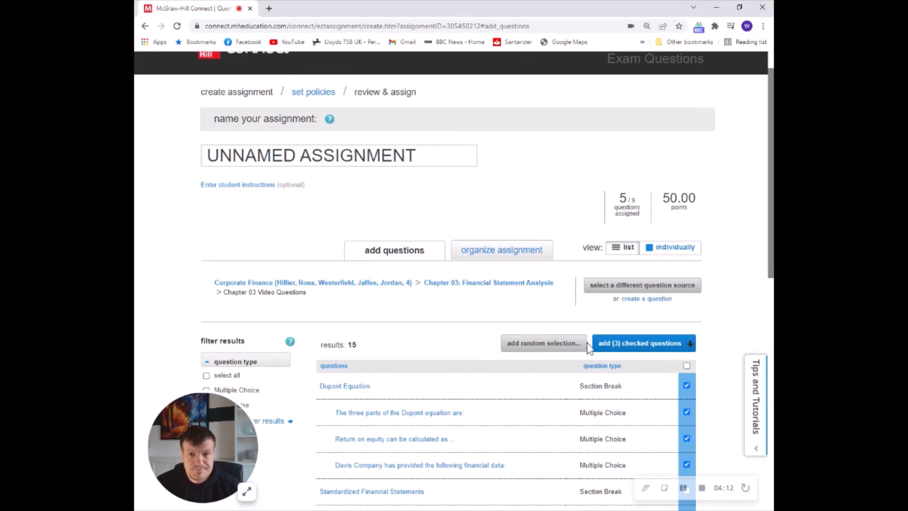
{"action": "left_click", "coordinate": [312, 155]}
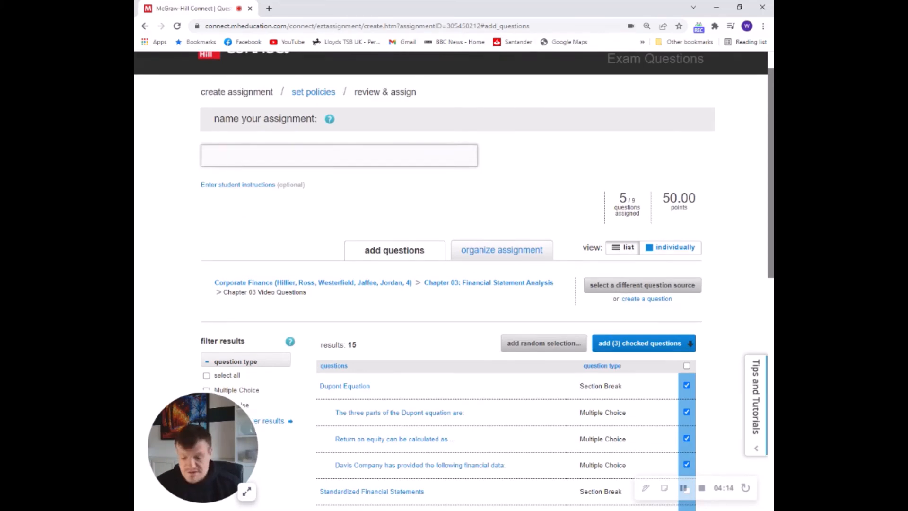
{"action": "type", "text": "Practivce questions"}
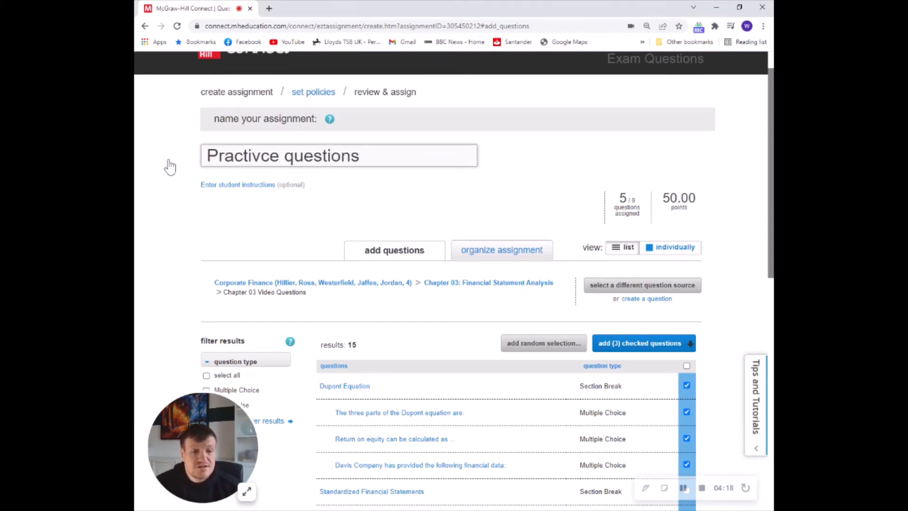
{"action": "key", "text": "Left"}
{"action": "key", "text": "Left"}
{"action": "key", "text": "Left"}
{"action": "key", "text": "Left"}
{"action": "key", "text": "Left"}
{"action": "key", "text": "Left"}
{"action": "key", "text": "Left"}
{"action": "key", "text": "Left"}
{"action": "key", "text": "Left"}
{"action": "key", "text": "Left"}
{"action": "key", "text": "Left"}
{"action": "key", "text": "Left"}
{"action": "key", "text": "BackSpace"}
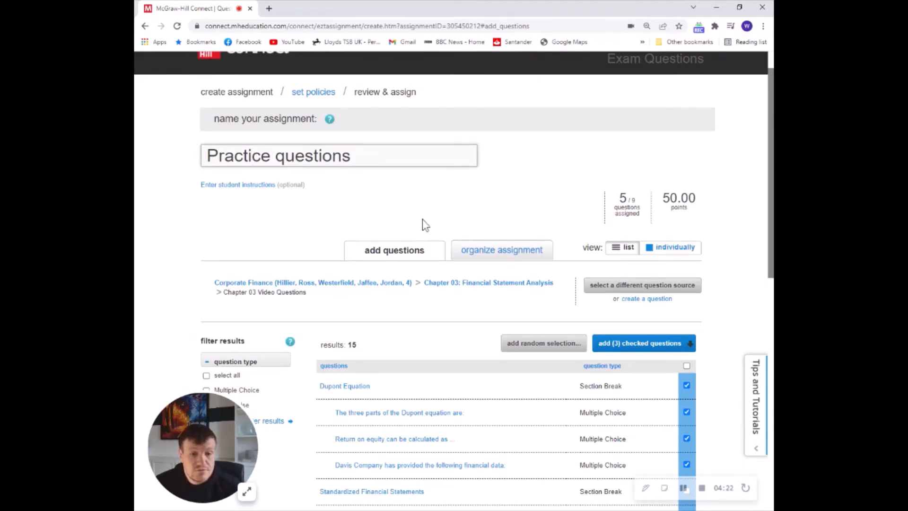
Switch to organizing the assignment and examine the Ch3 TB pool's questions and its draw count options.
{"action": "left_click", "coordinate": [522, 258]}
{"action": "left_click", "coordinate": [502, 92]}
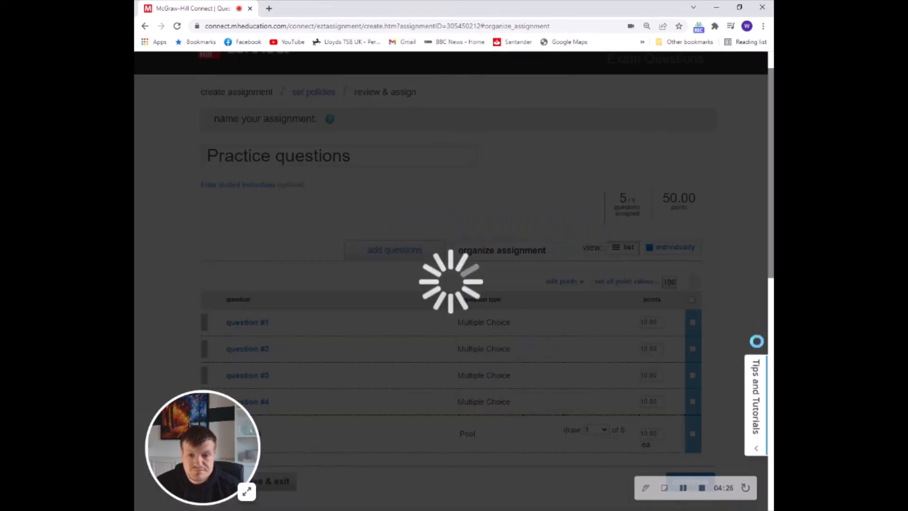
{"action": "scroll", "coordinate": [537, 310], "scroll_direction": "down", "scroll_amount": 1}
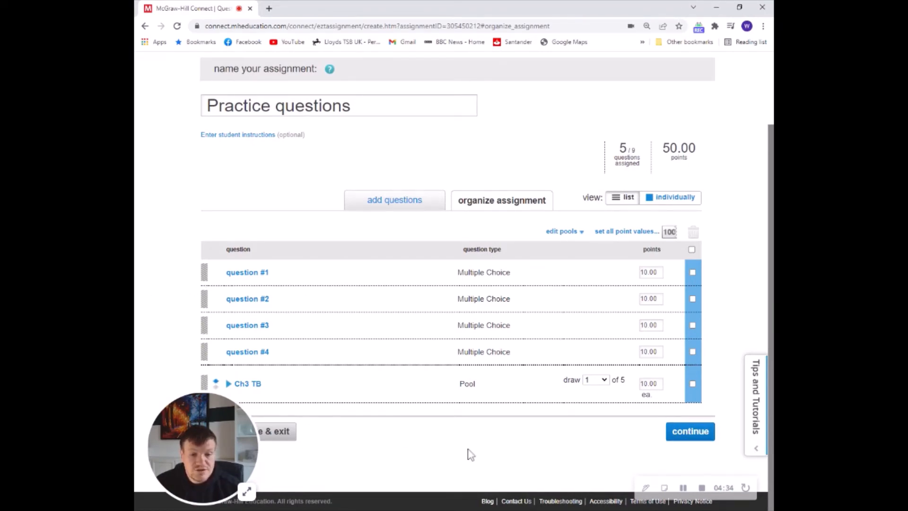
{"action": "left_click", "coordinate": [228, 383]}
{"action": "scroll", "coordinate": [415, 359], "scroll_direction": "down", "scroll_amount": 2}
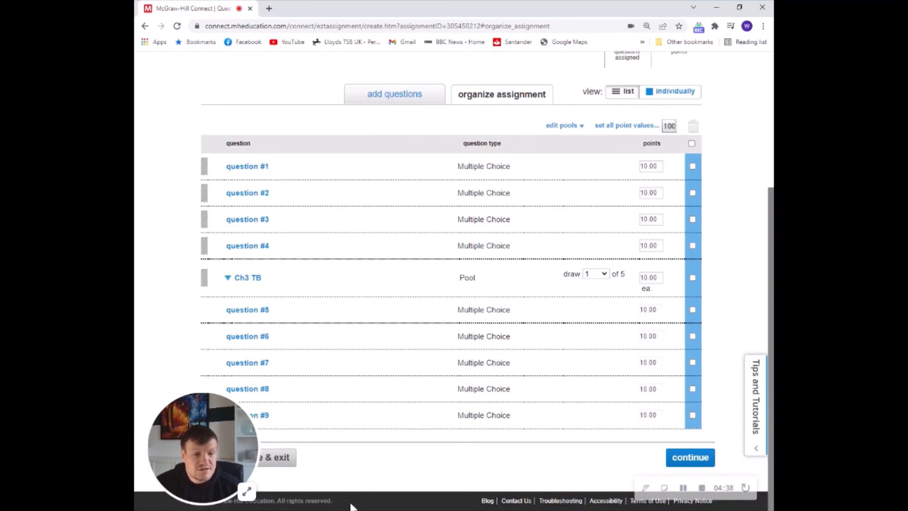
{"action": "left_click", "coordinate": [228, 278]}
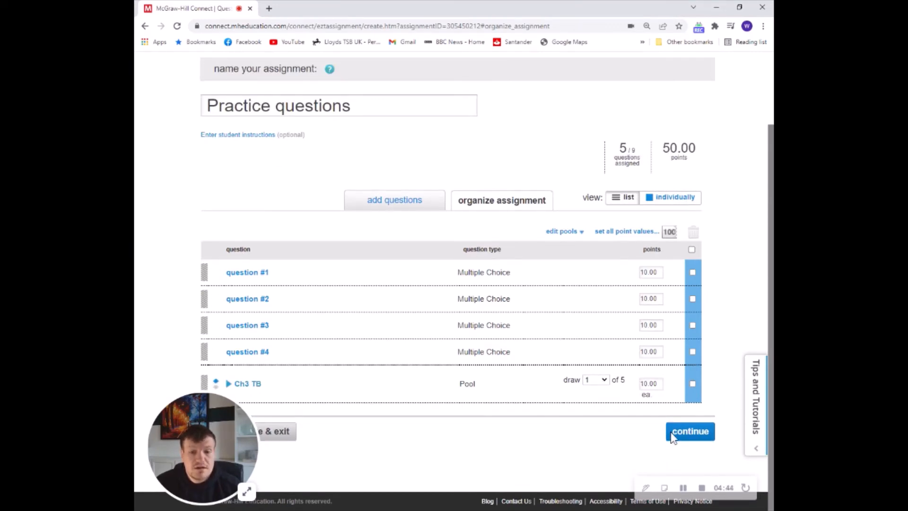
{"action": "left_click", "coordinate": [596, 379]}
{"action": "left_click", "coordinate": [591, 407]}
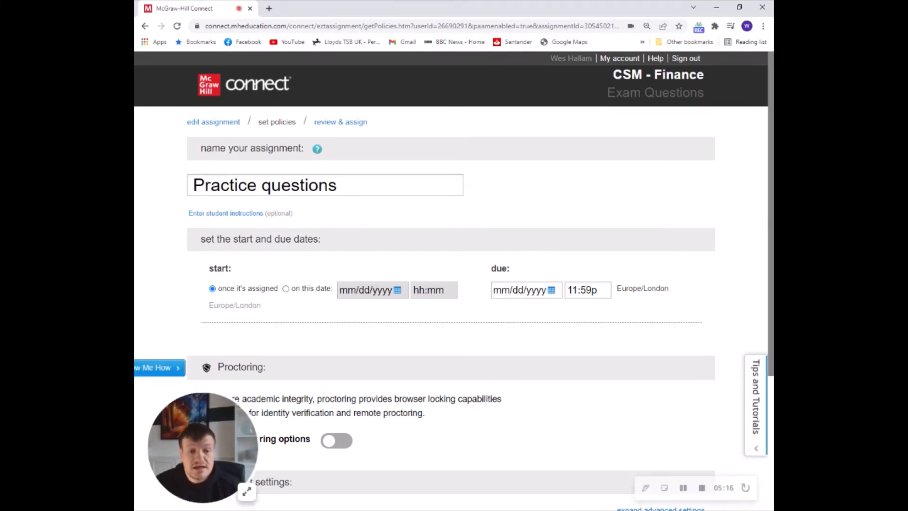
Look over the start and due dates, proctoring and category policies, and proceed to reviewing and assigning.
{"action": "scroll", "coordinate": [542, 268], "scroll_direction": "down", "scroll_amount": 4}
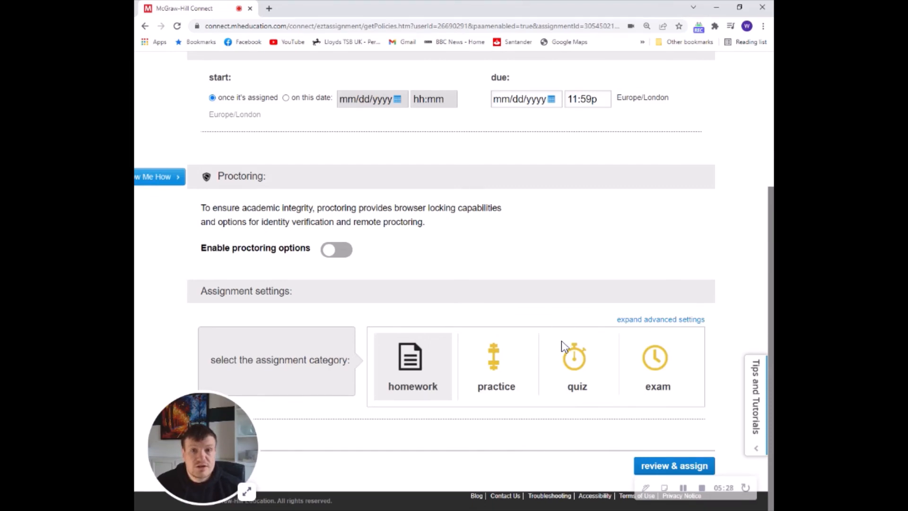
{"action": "scroll", "coordinate": [563, 343], "scroll_direction": "up", "scroll_amount": 3}
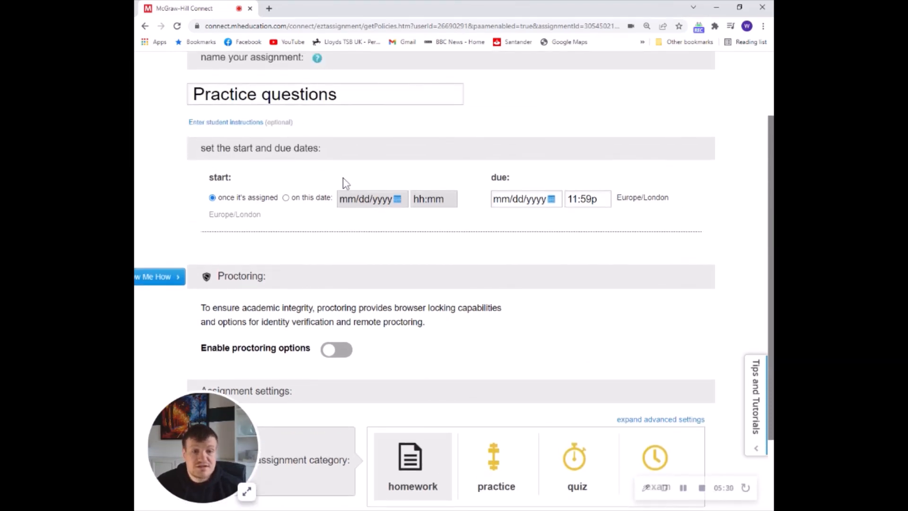
{"action": "scroll", "coordinate": [647, 312], "scroll_direction": "down", "scroll_amount": 1}
{"action": "scroll", "coordinate": [648, 312], "scroll_direction": "down", "scroll_amount": 2}
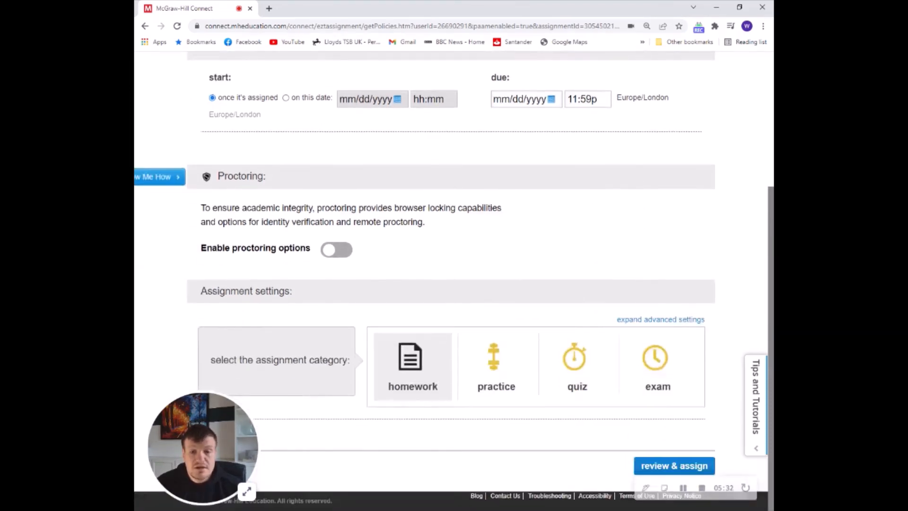
{"action": "left_click", "coordinate": [674, 465]}
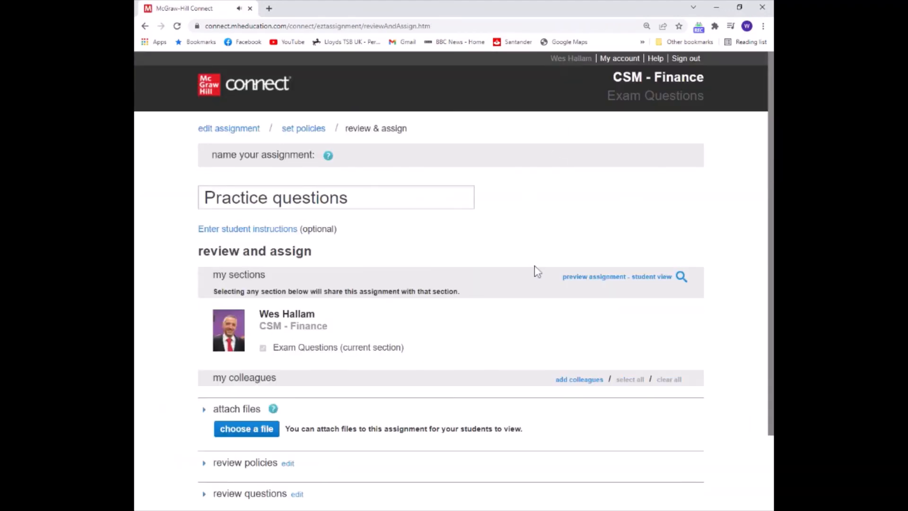
Assign the Practice questions assignment to the Exam Questions section.
{"action": "scroll", "coordinate": [529, 274], "scroll_direction": "down", "scroll_amount": 2}
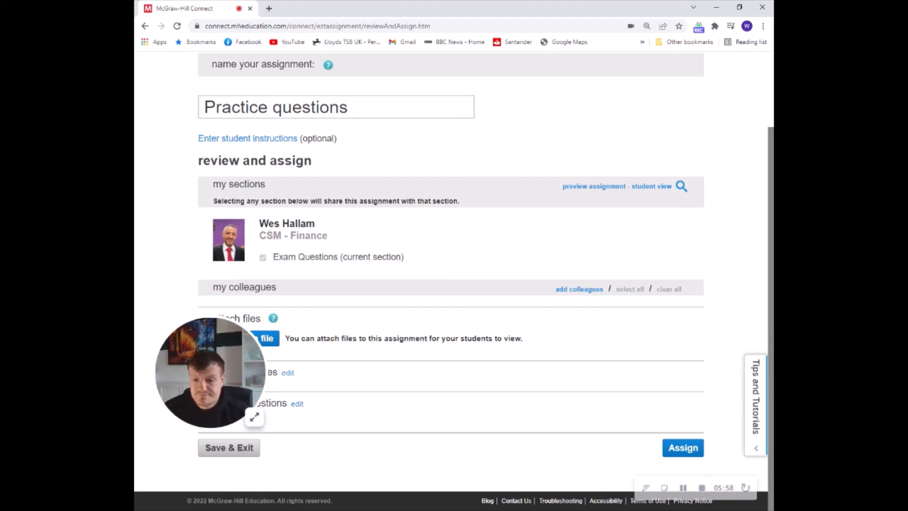
{"action": "left_click", "coordinate": [683, 447]}
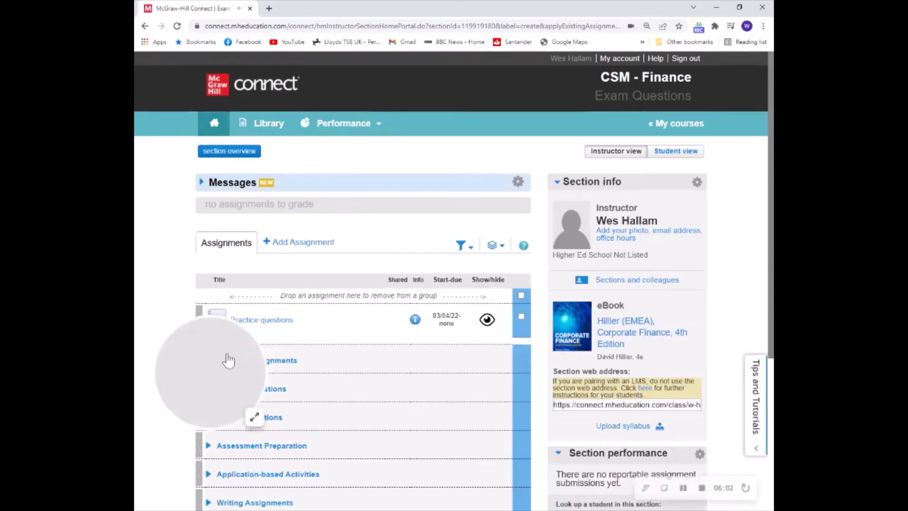
{"action": "scroll", "coordinate": [220, 282], "scroll_direction": "down", "scroll_amount": 2}
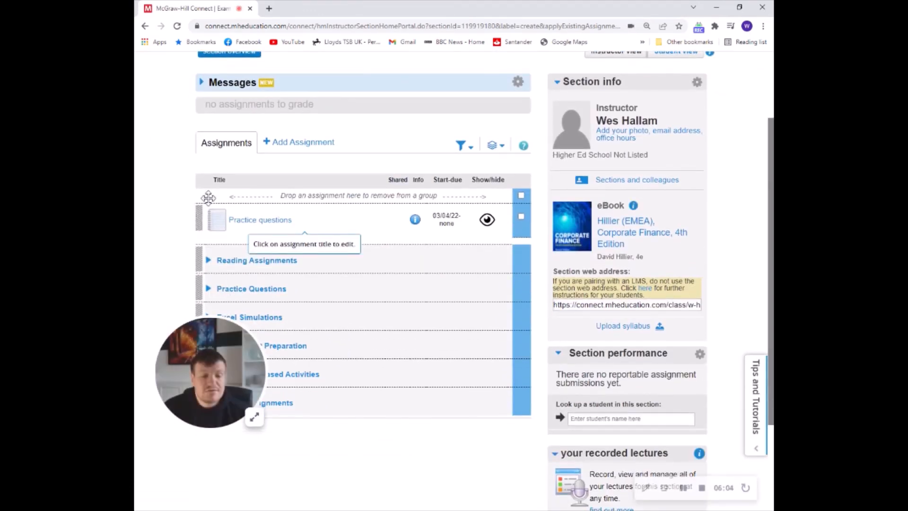
{"action": "left_click", "coordinate": [254, 416]}
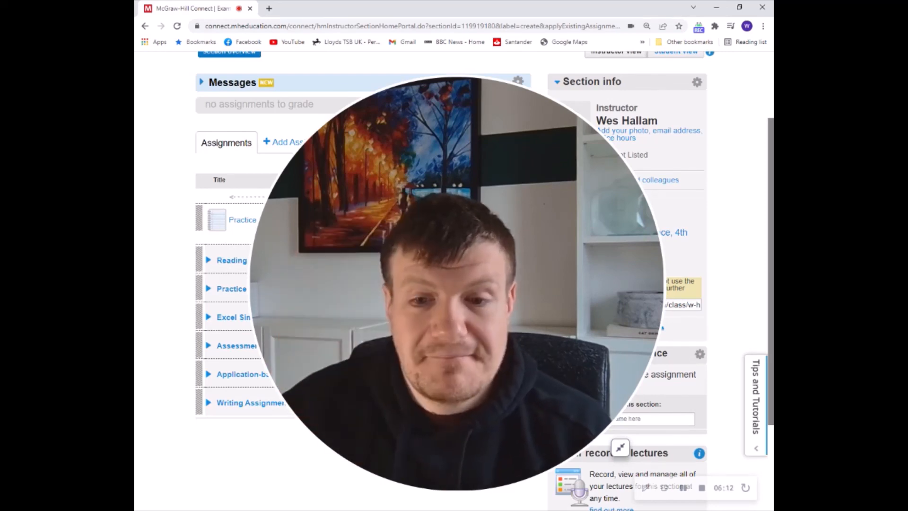
{"action": "left_click", "coordinate": [701, 487]}
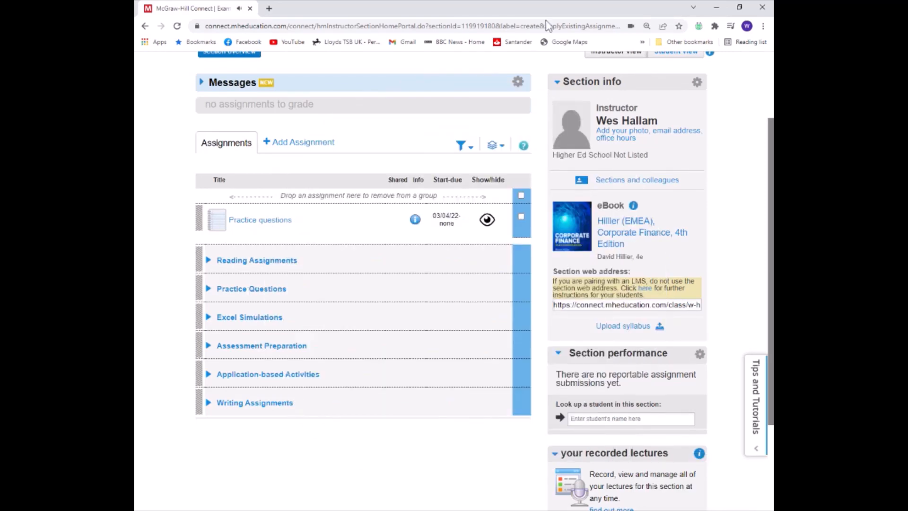